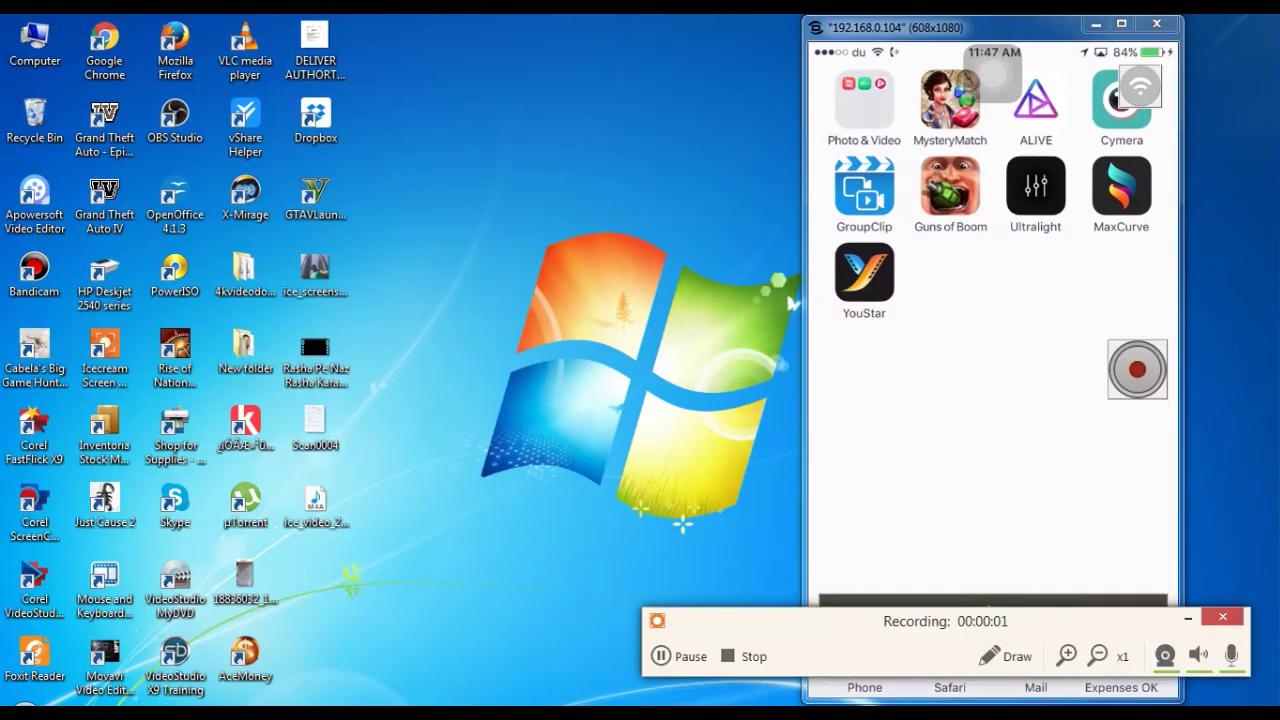
# Open Downloads > Impactor_0.9.41 in File Explorer and clear the file selection
pyautogui.click(1188, 617)
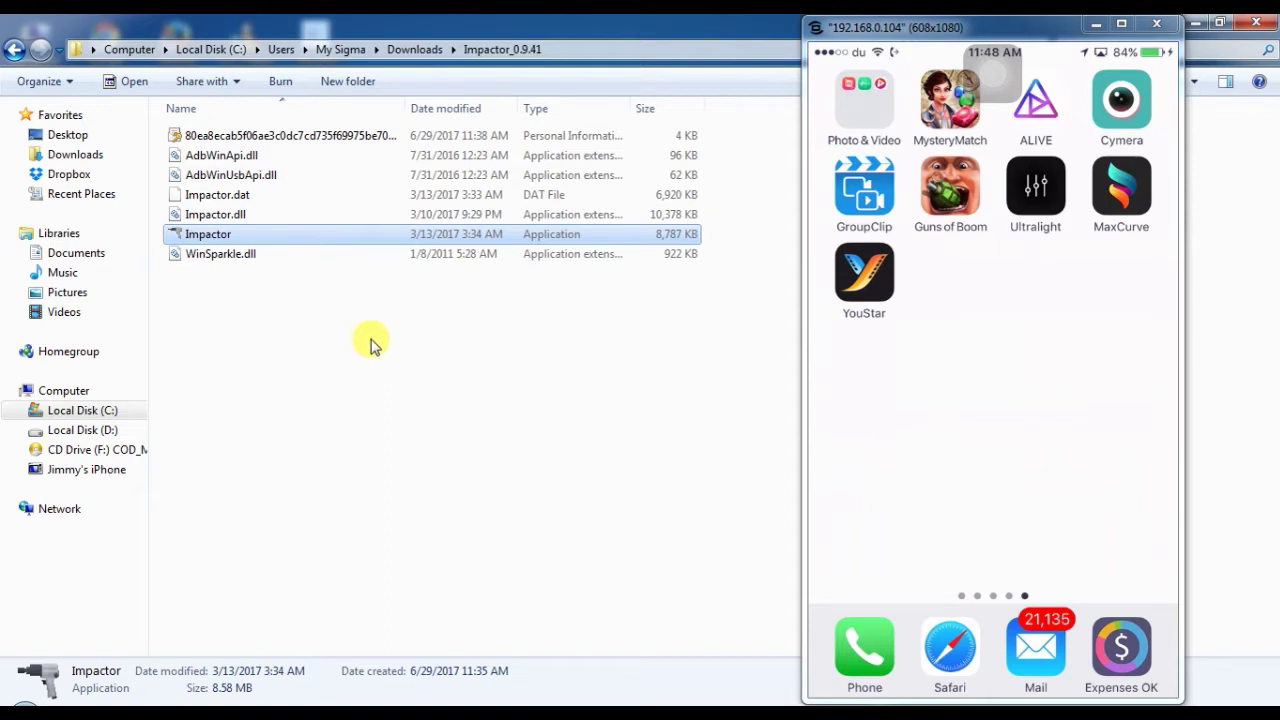
pyautogui.click(365, 340)
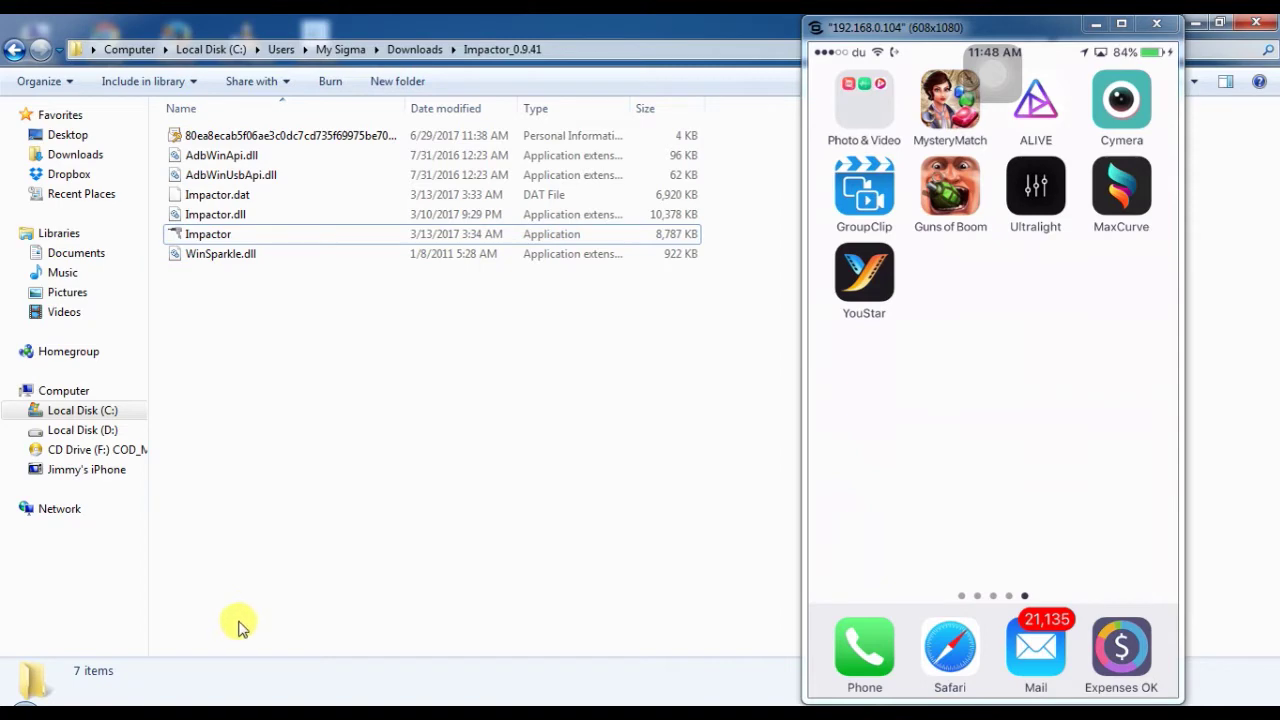
# Switch to Chrome and scroll through the iphonecake.com app listing
pyautogui.hotkey('alt', 'Tab')
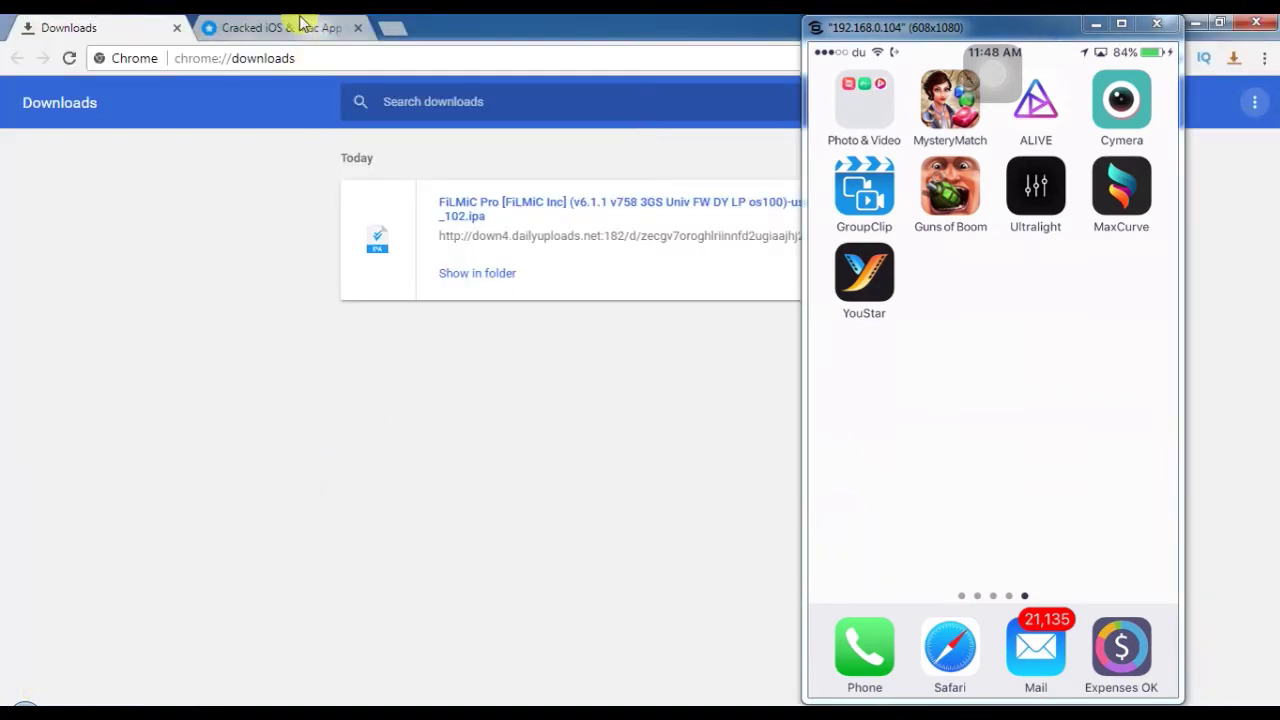
pyautogui.click(303, 22)
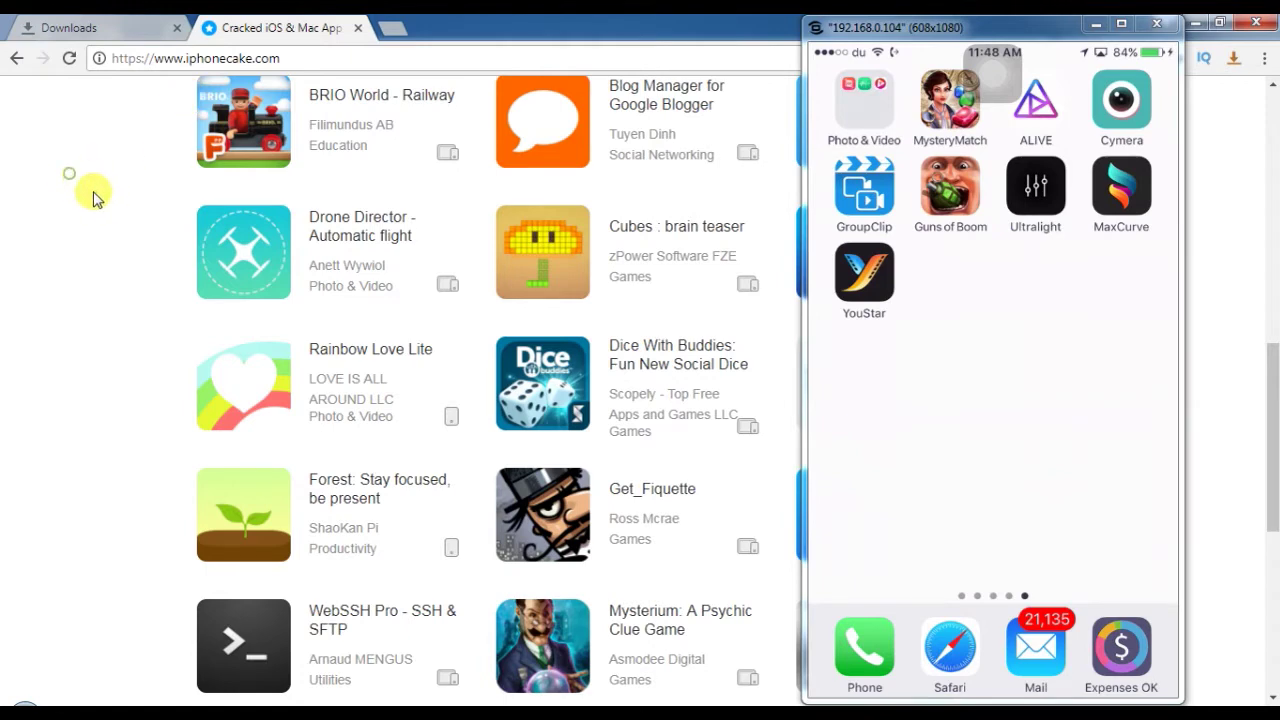
pyautogui.scroll(5, 114, 200)
pyautogui.moveTo(1000, 30); pyautogui.dragTo(1087, 30)
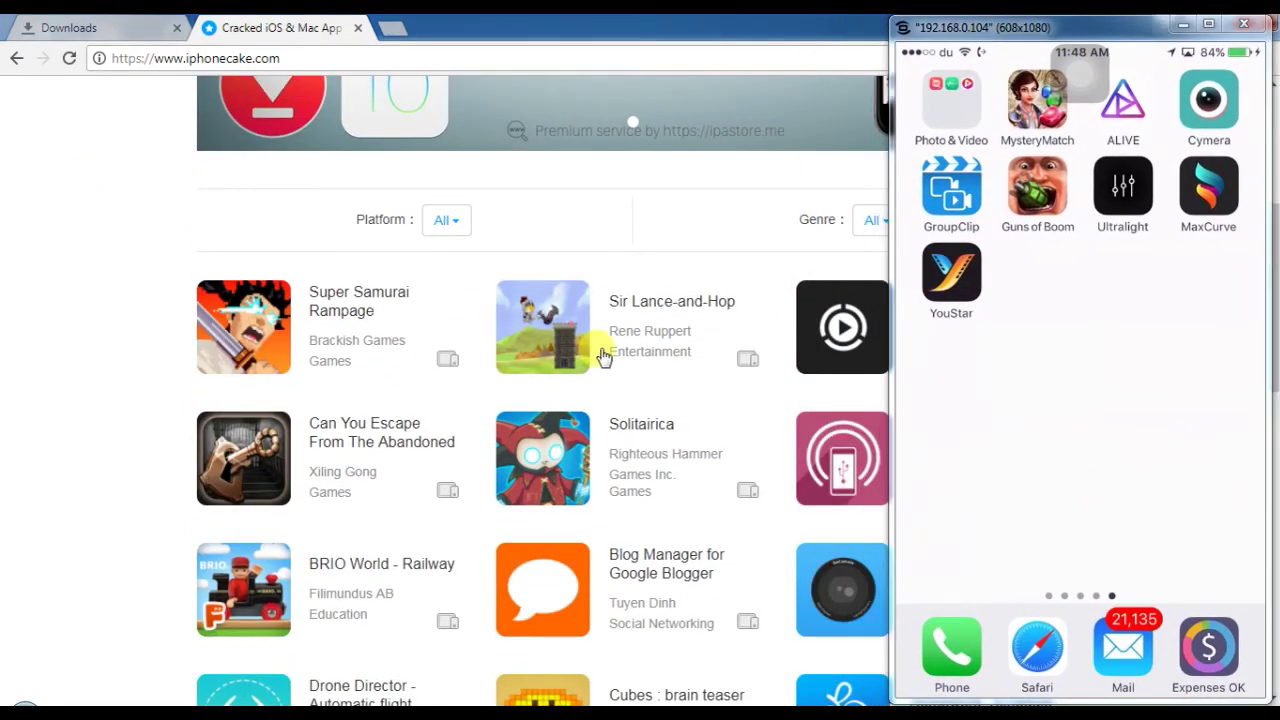
pyautogui.scroll(-7, 603, 354)
pyautogui.scroll(10, 614, 343)
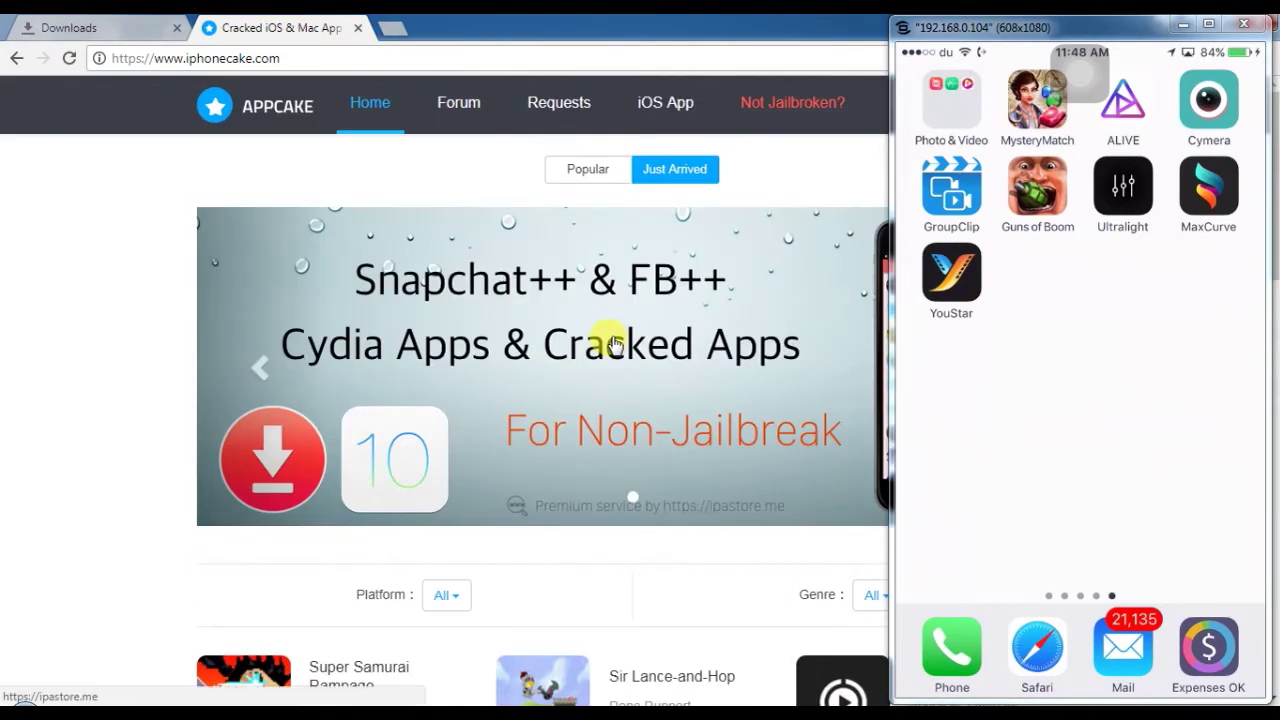
pyautogui.scroll(-3, 614, 343)
# Return to Chrome's Downloads page showing the FiLMiC Pro .ipa, then minimize the browser
pyautogui.click(88, 24)
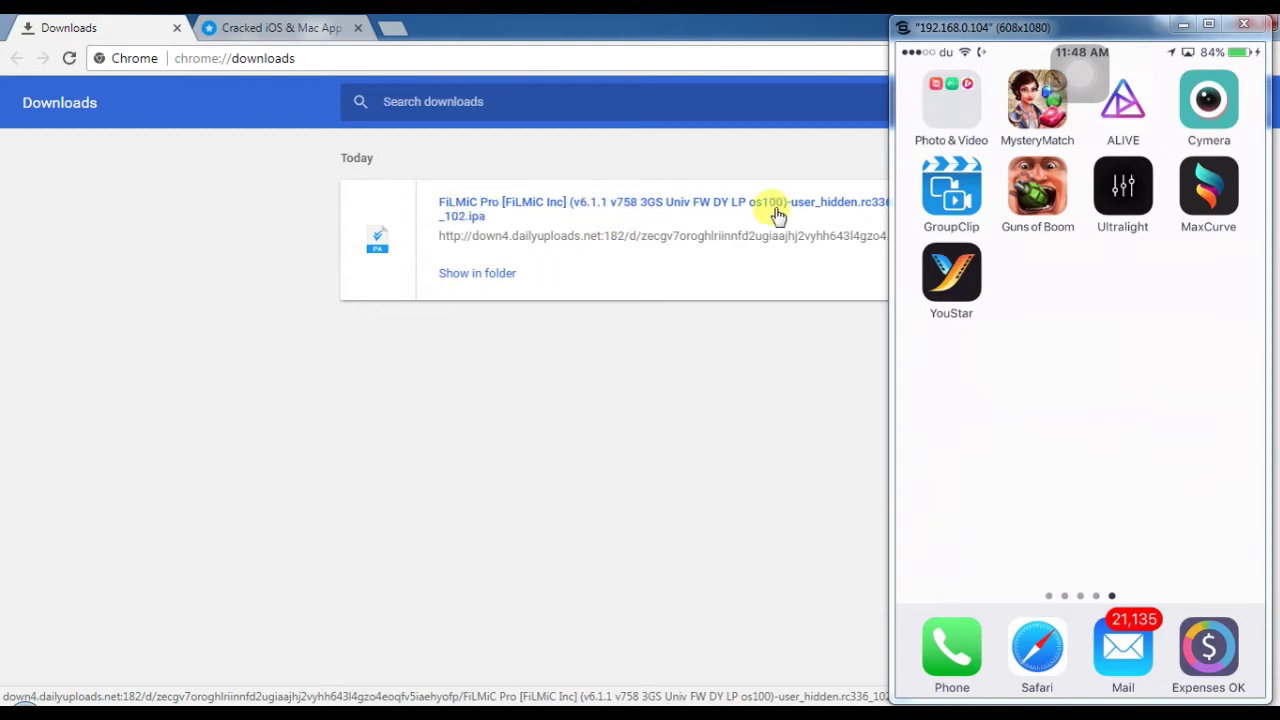
pyautogui.moveTo(1134, 29); pyautogui.dragTo(1120, 45)
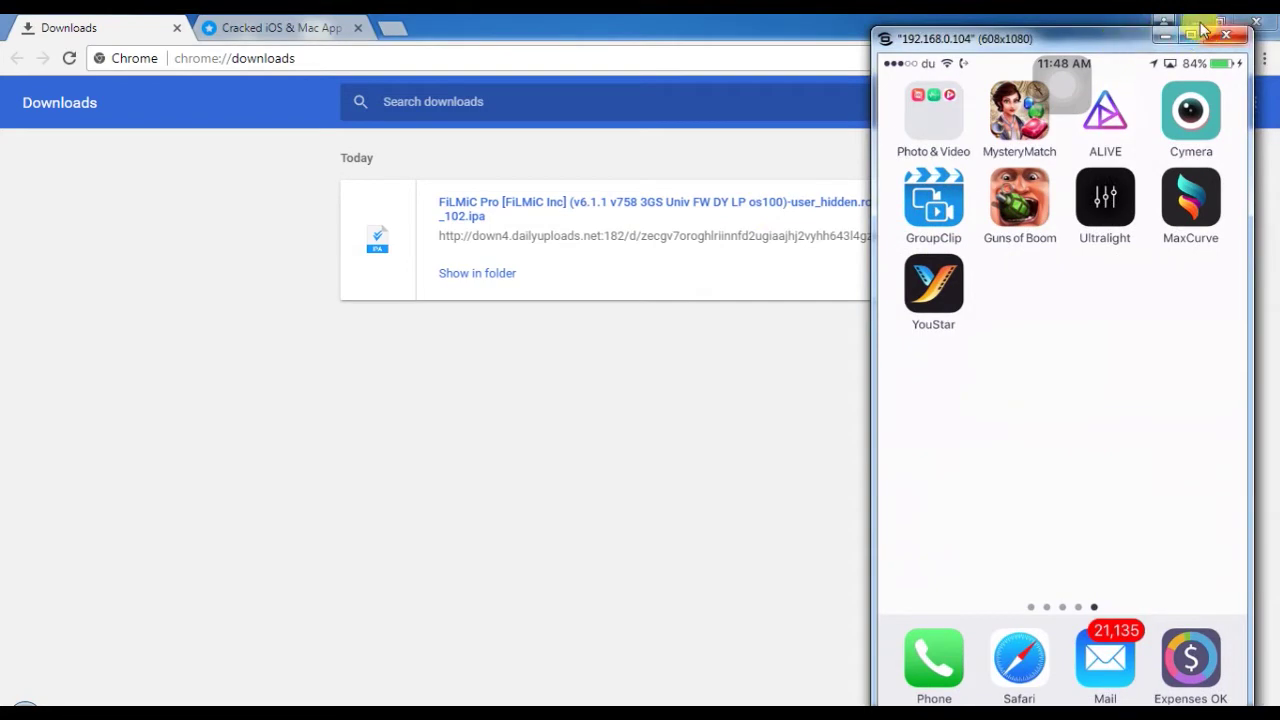
pyautogui.click(1195, 21)
# Launch vShare Helper from the desktop and load the iPhone 6s device information
pyautogui.click(1190, 22)
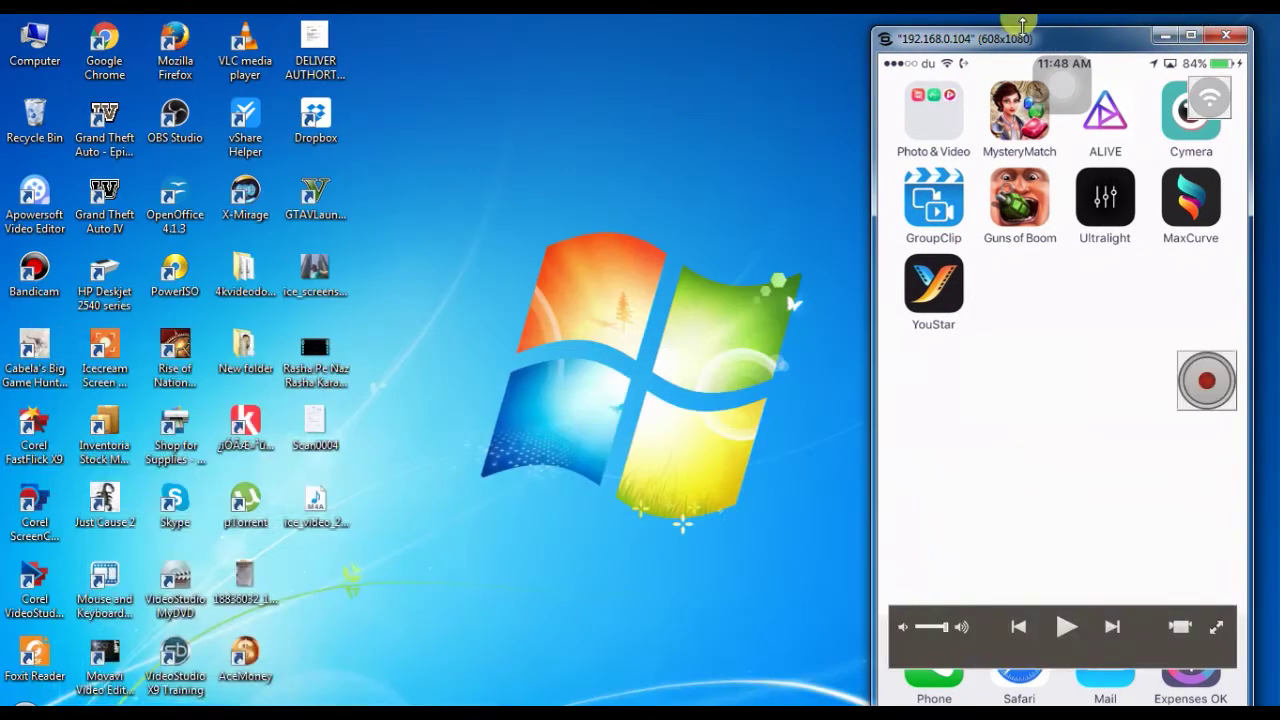
pyautogui.moveTo(1025, 31); pyautogui.dragTo(1033, 23)
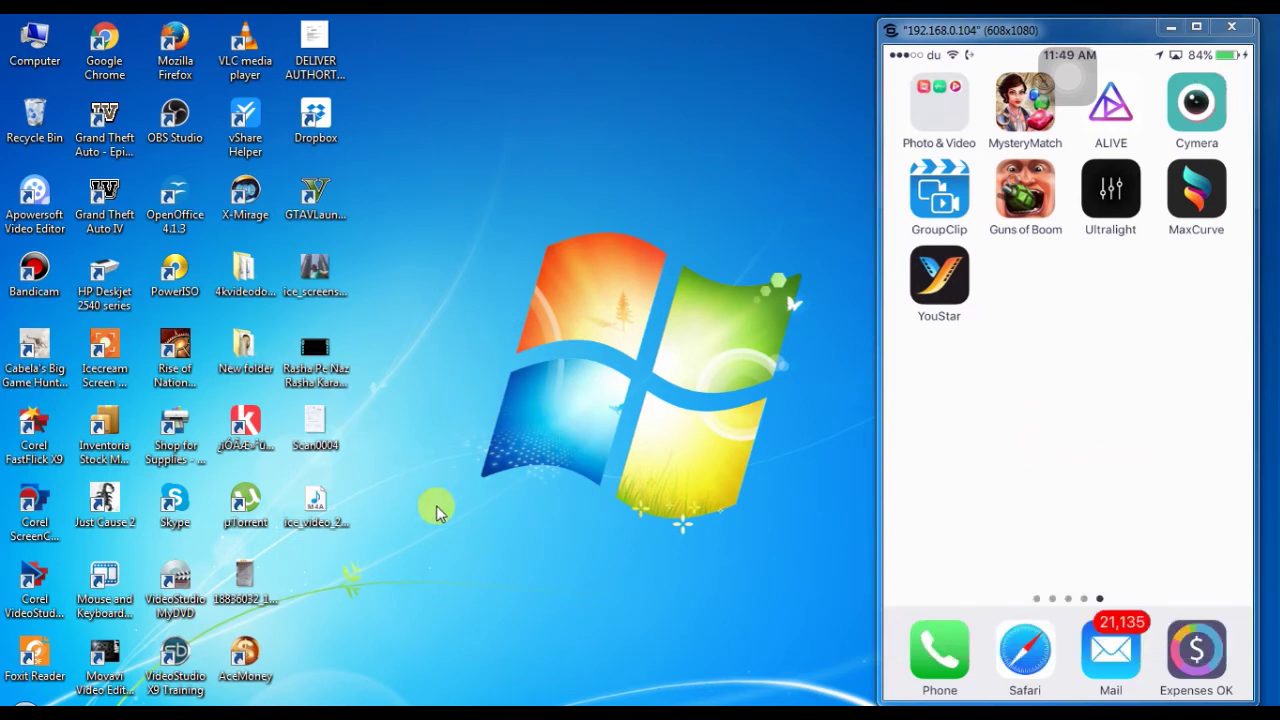
pyautogui.click(258, 148)
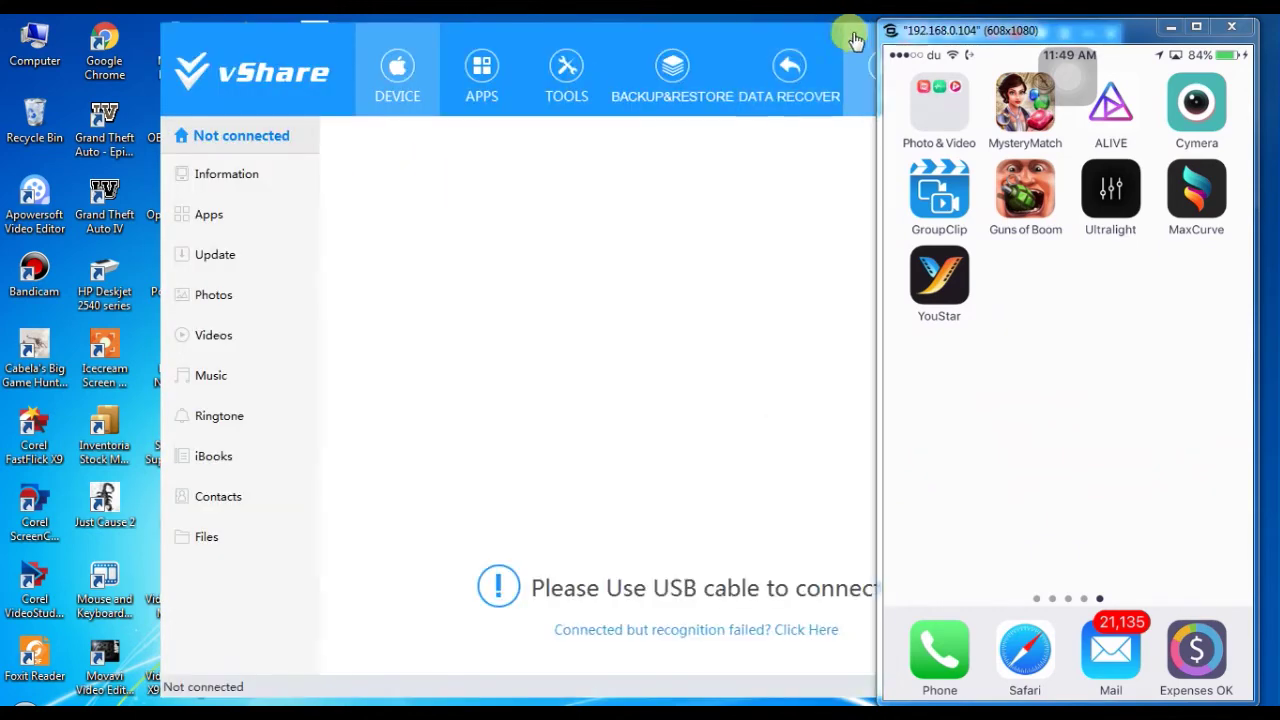
pyautogui.moveTo(337, 31); pyautogui.dragTo(166, 31)
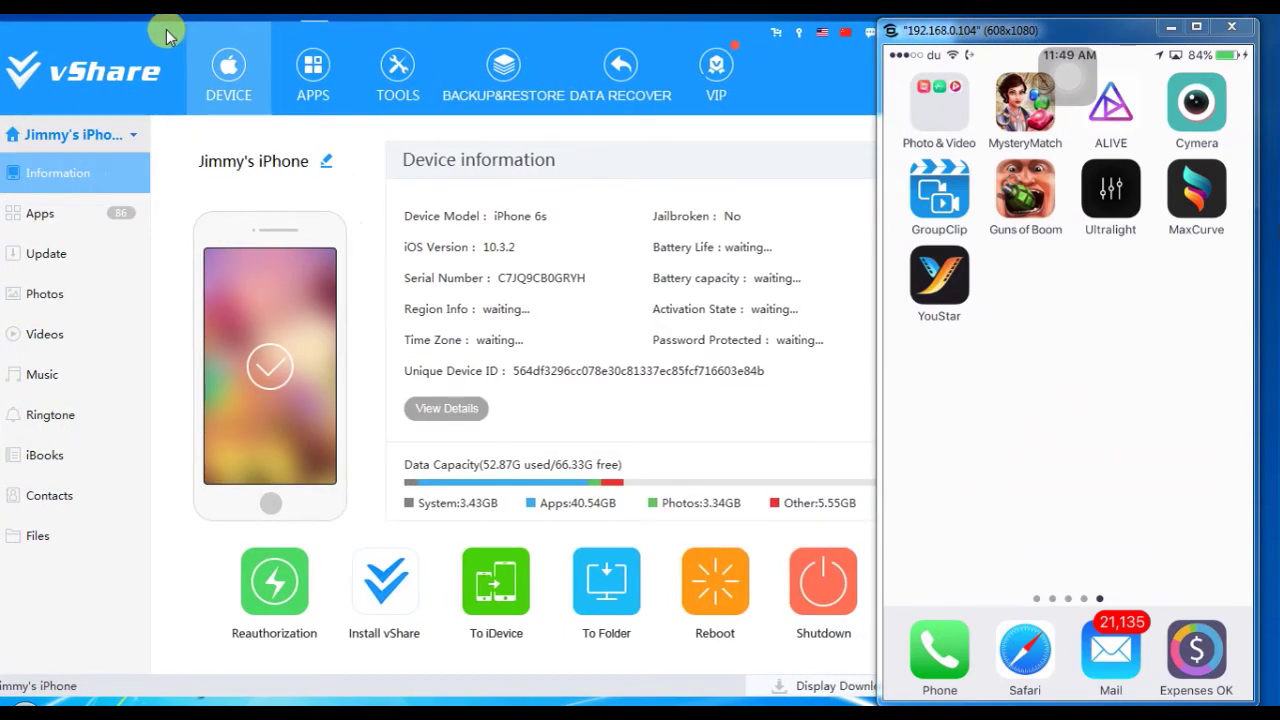
pyautogui.click(463, 262)
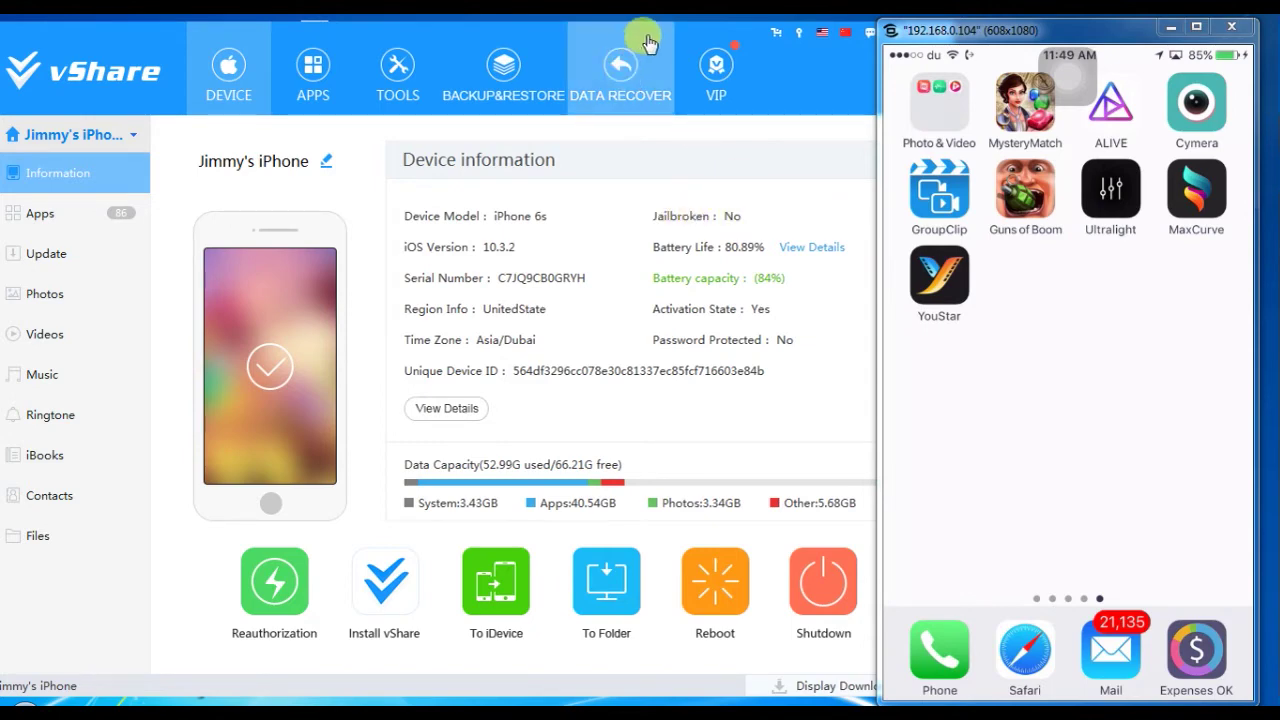
pyautogui.moveTo(815, 75); pyautogui.dragTo(710, 86)
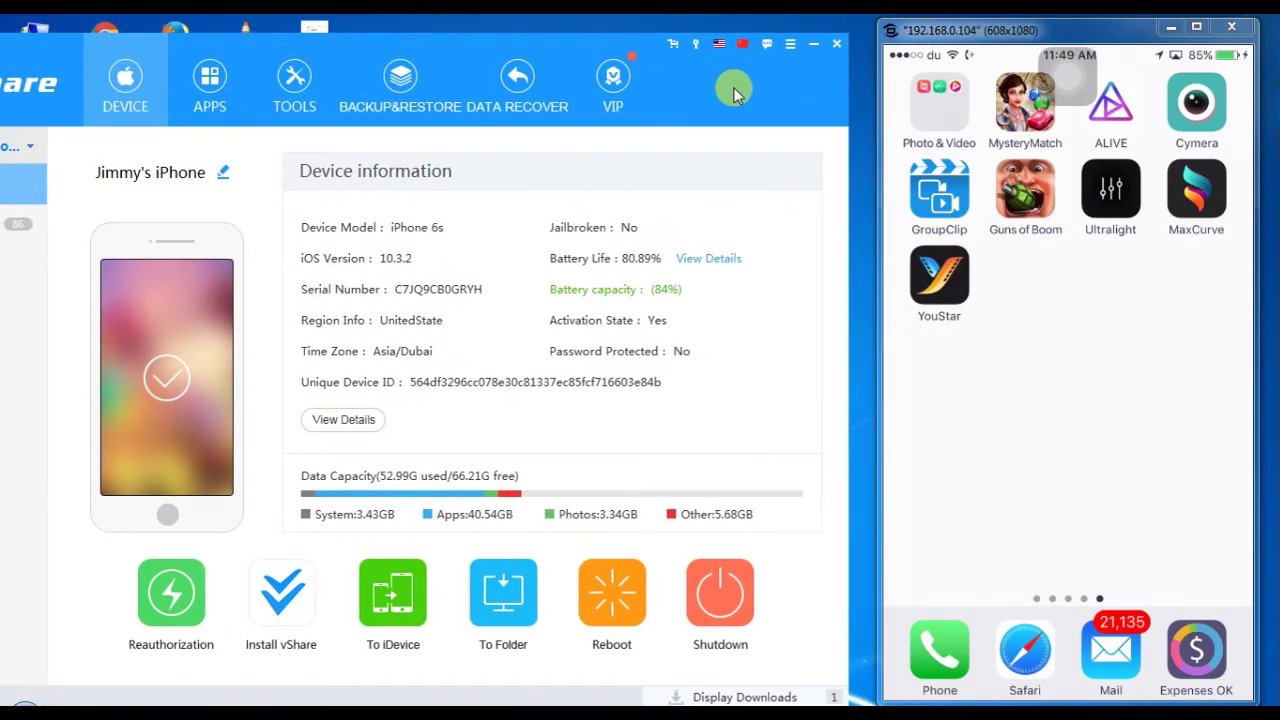
# Exit vShare, refresh the desktop, and bring back the Impactor_0.9.41 folder window
pyautogui.click(840, 50)
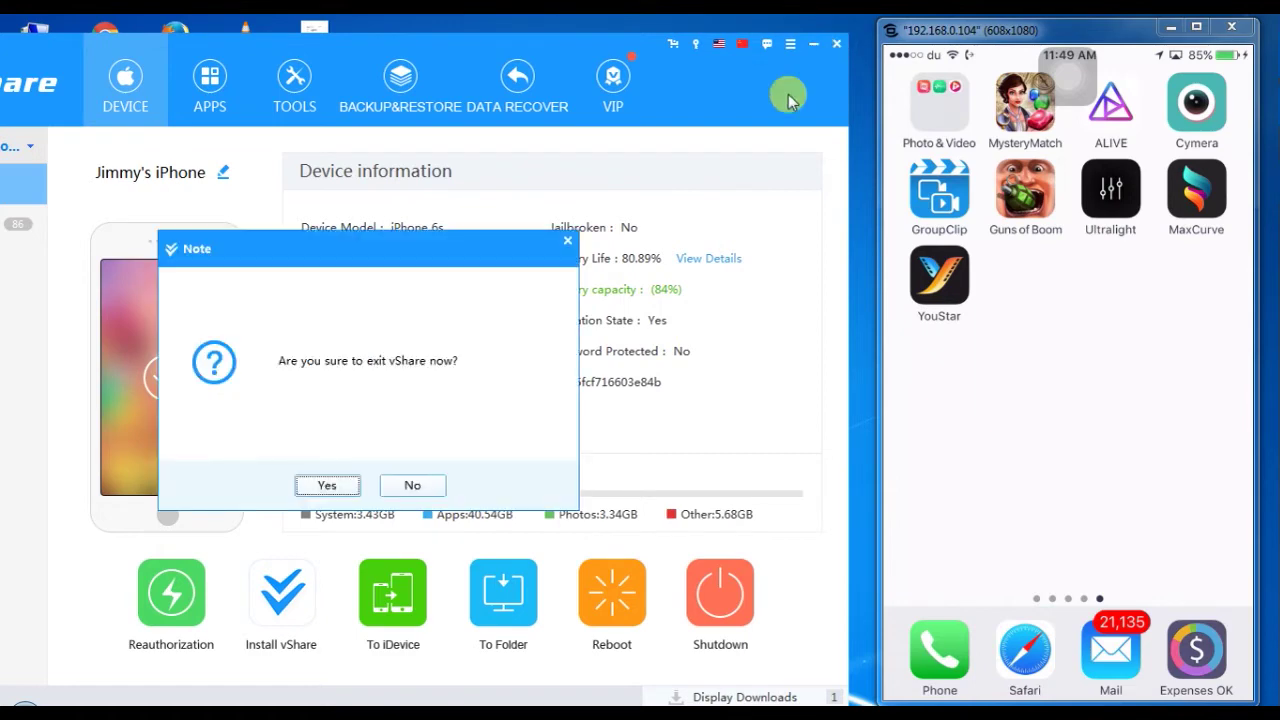
pyautogui.click(340, 480)
pyautogui.rightClick(630, 240)
pyautogui.click(671, 284)
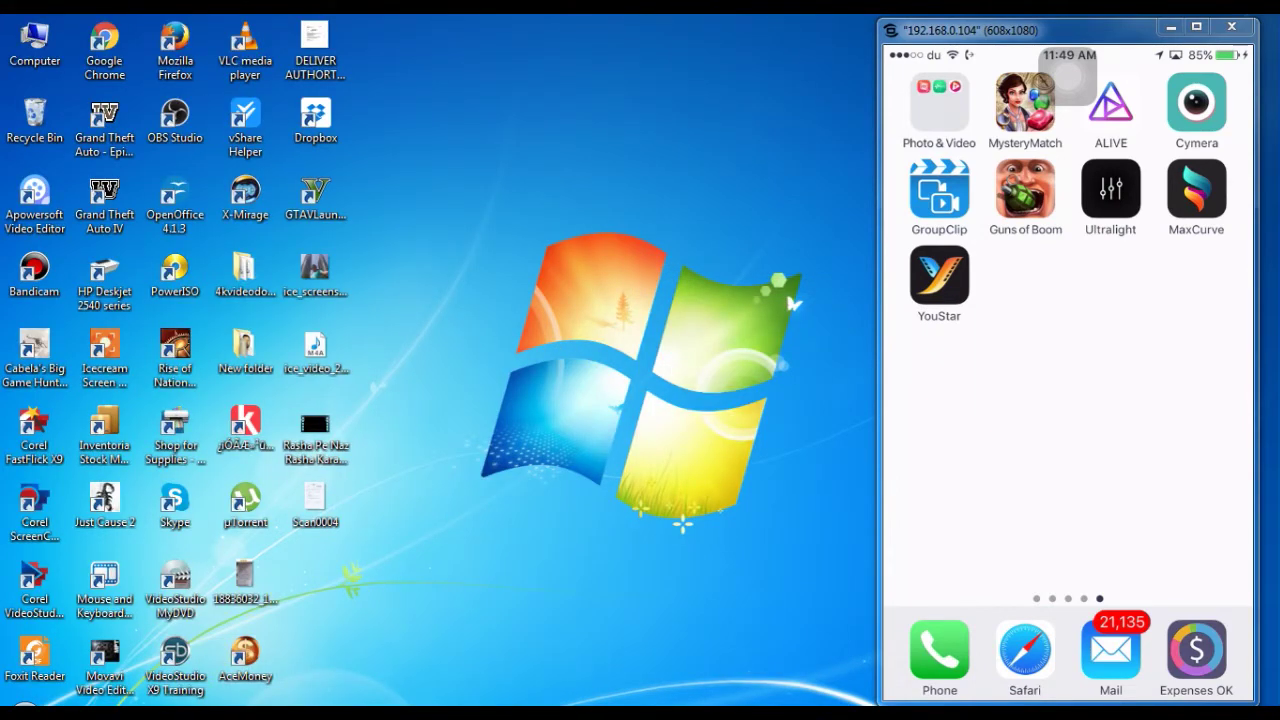
pyautogui.click(125, 700)
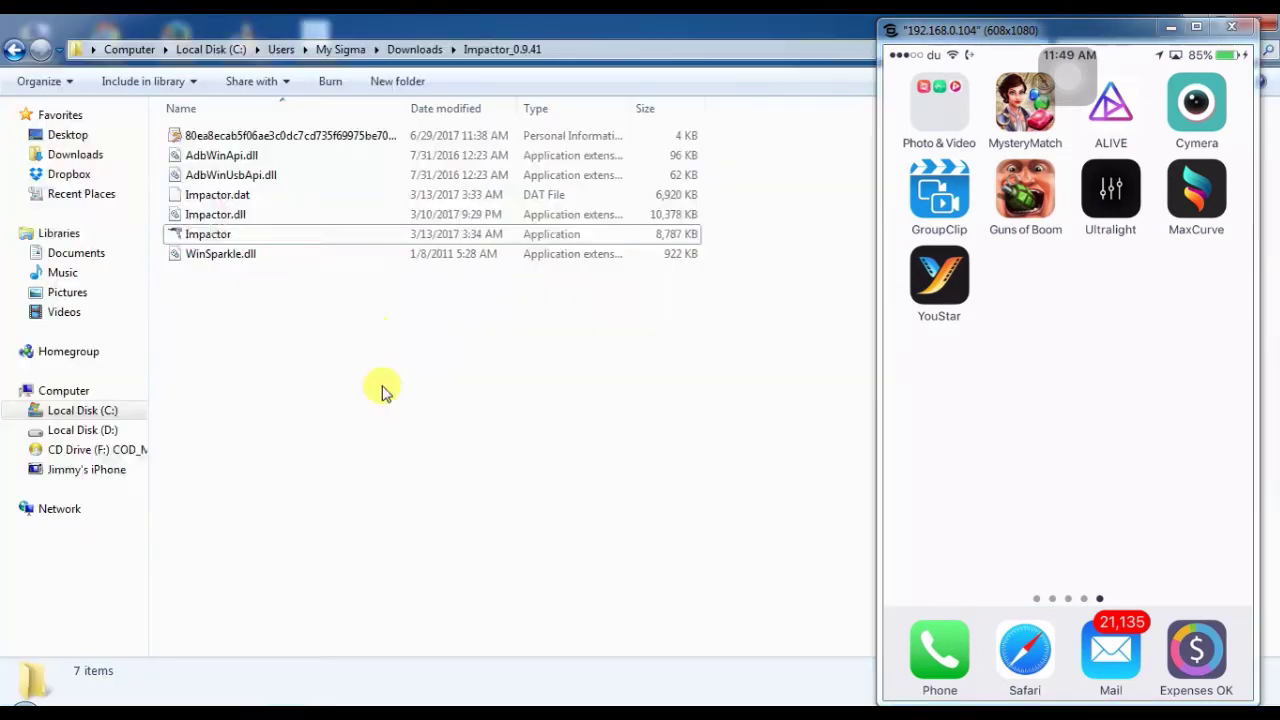
# Start Impactor, decline automatic update checks with Don't check, then minimize its window
pyautogui.rightClick(215, 238)
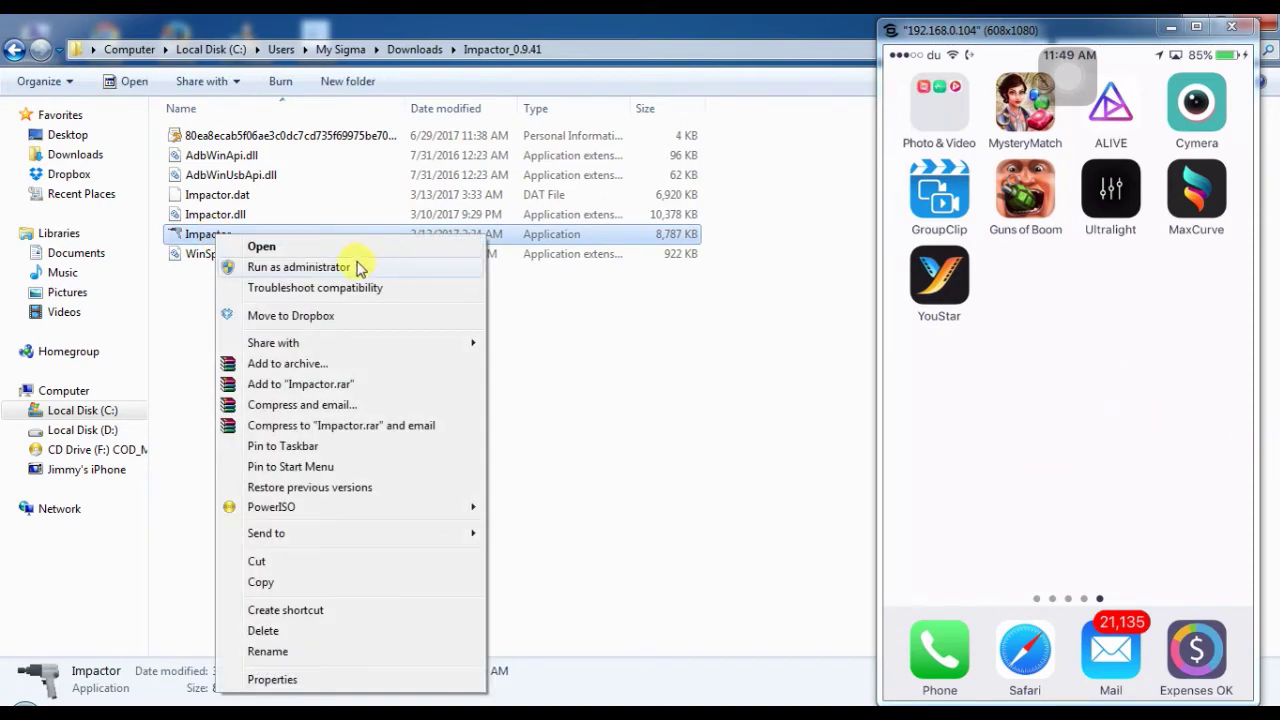
pyautogui.click(704, 402)
pyautogui.click(191, 240)
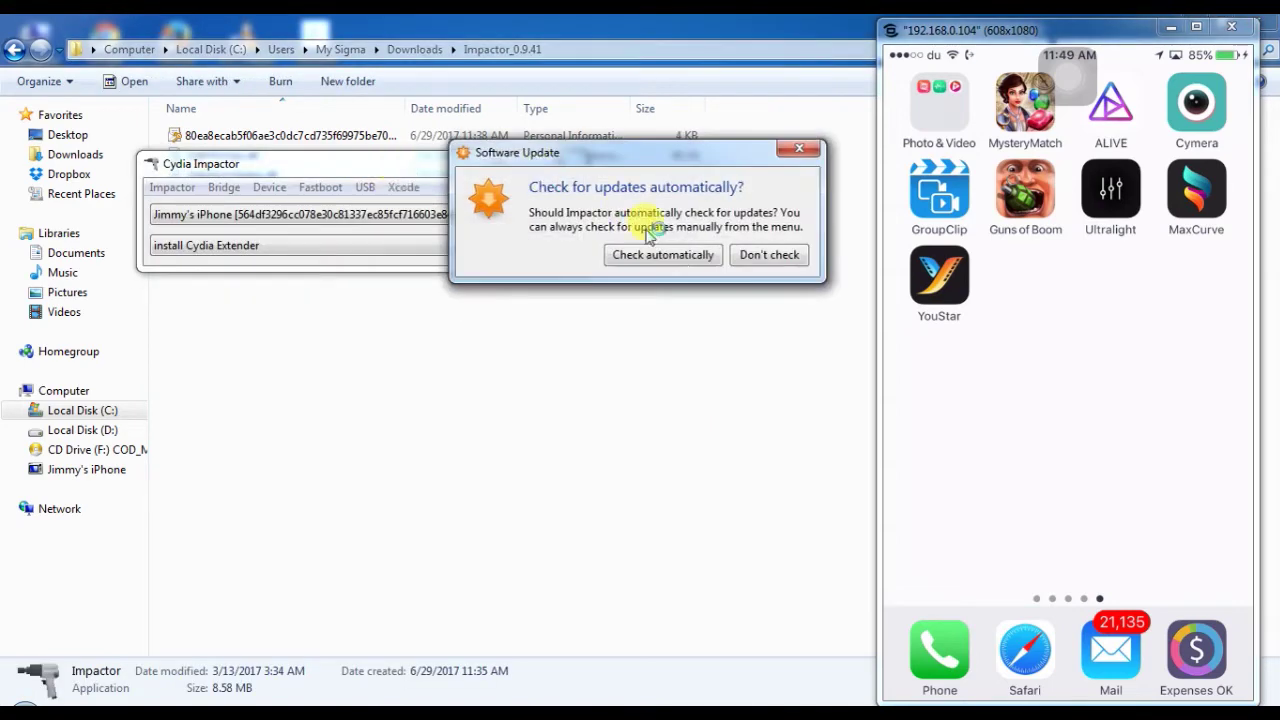
pyautogui.click(770, 255)
pyautogui.moveTo(380, 170); pyautogui.dragTo(392, 222)
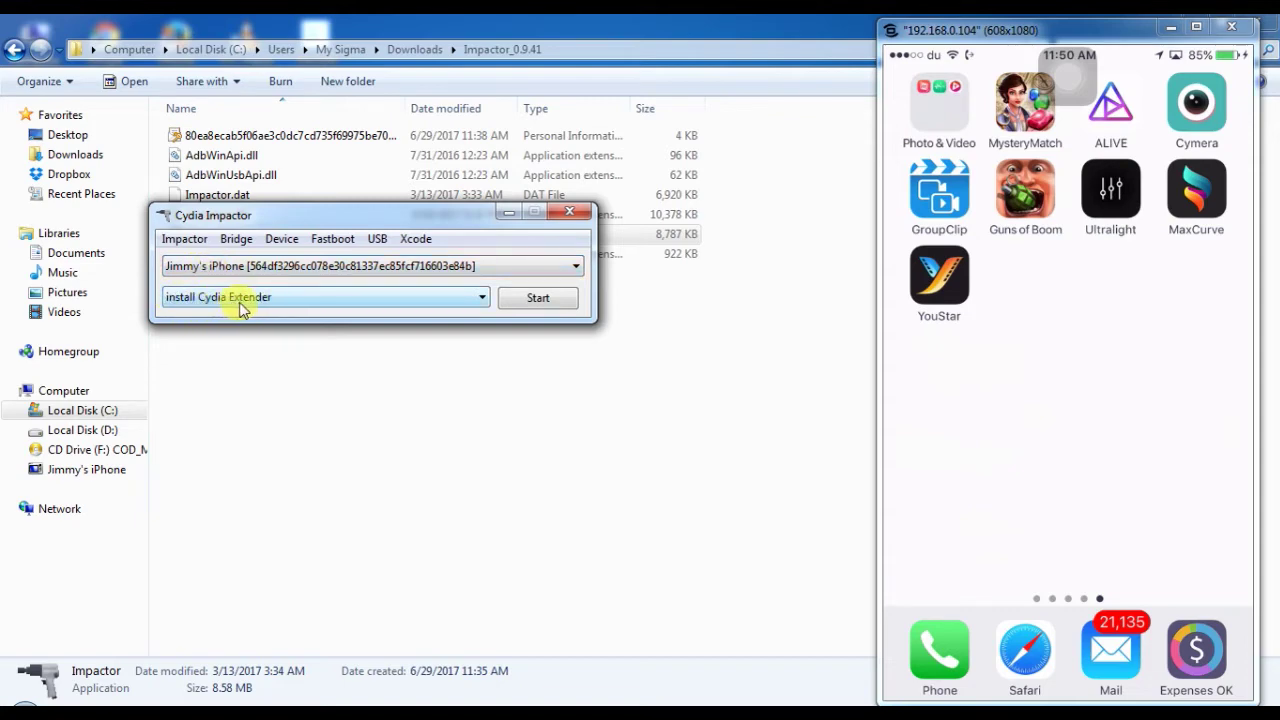
pyautogui.click(128, 712)
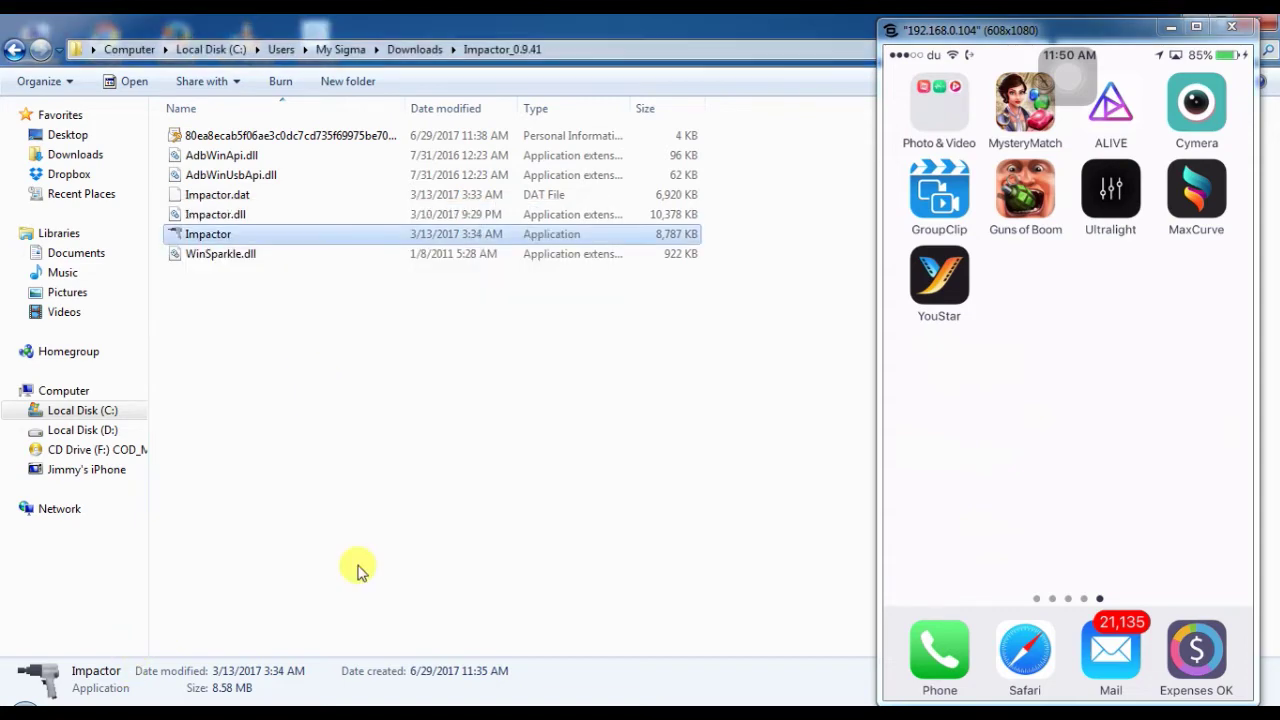
# Show the FiLMiC Pro .ipa in its Downloads folder, placed beside the Cydia Impactor window
pyautogui.hotkey('alt', 'Tab')
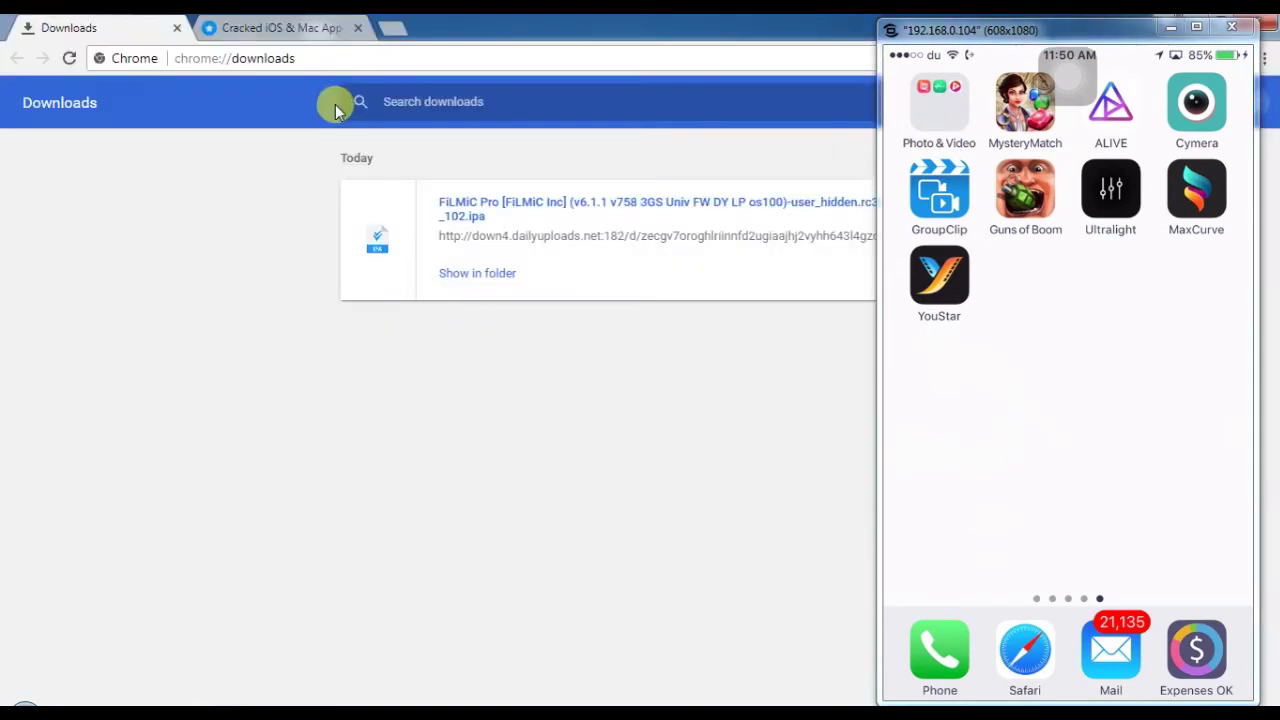
pyautogui.click(478, 274)
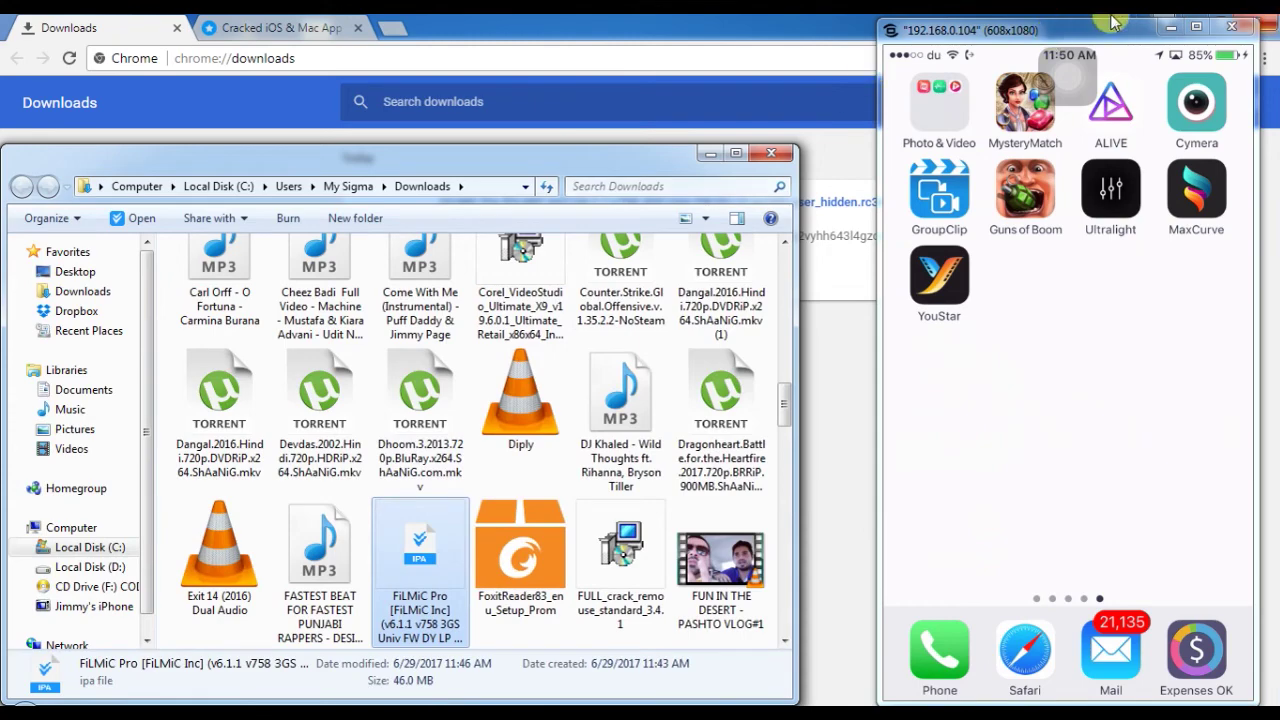
pyautogui.moveTo(1118, 44); pyautogui.dragTo(1118, 66)
pyautogui.click(1195, 20)
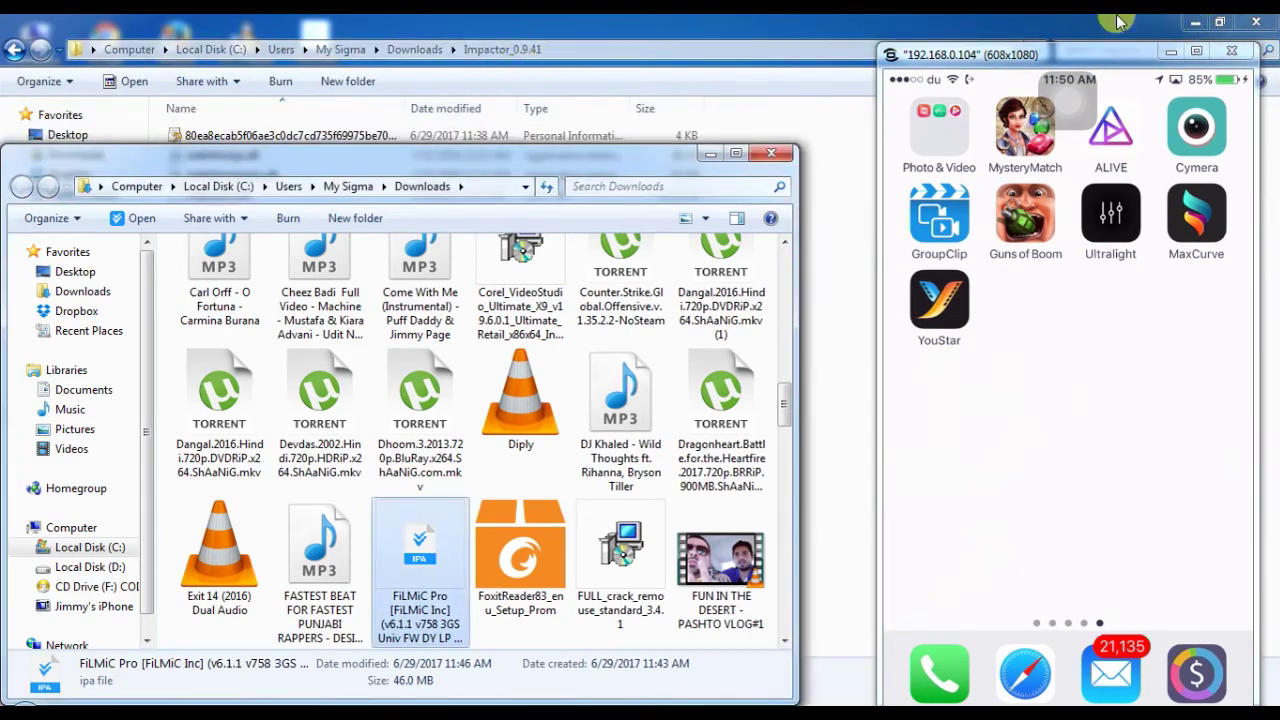
pyautogui.click(1210, 22)
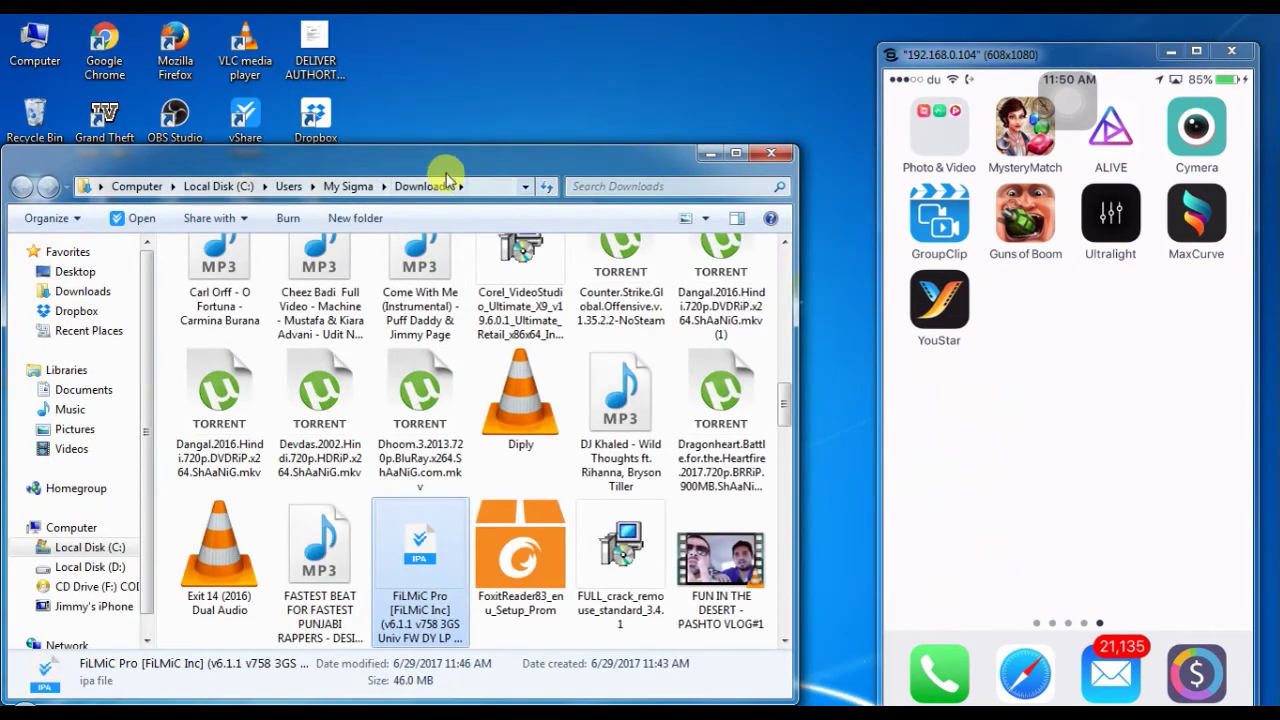
pyautogui.moveTo(455, 176); pyautogui.dragTo(854, 290)
pyautogui.click(714, 545)
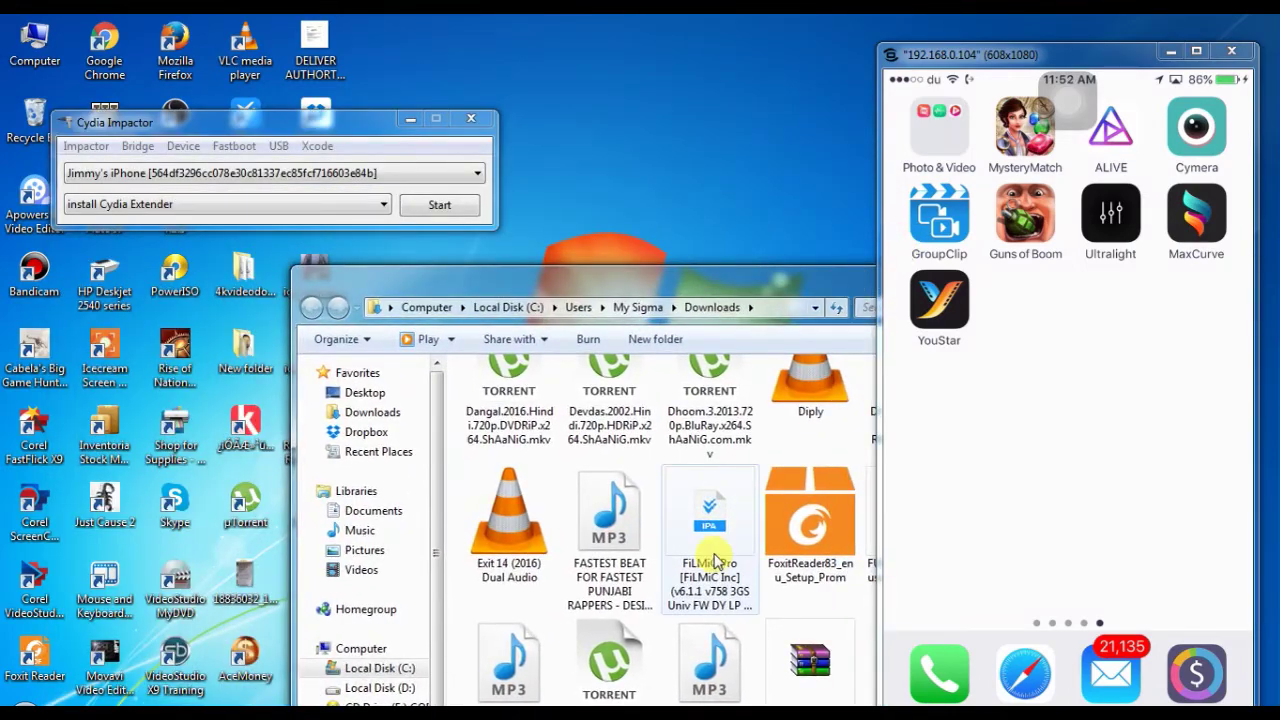
# Drop the FiLMiC Pro .ipa onto Cydia Impactor and sign in with the Apple ID credentials
pyautogui.moveTo(712, 530); pyautogui.dragTo(250, 190)
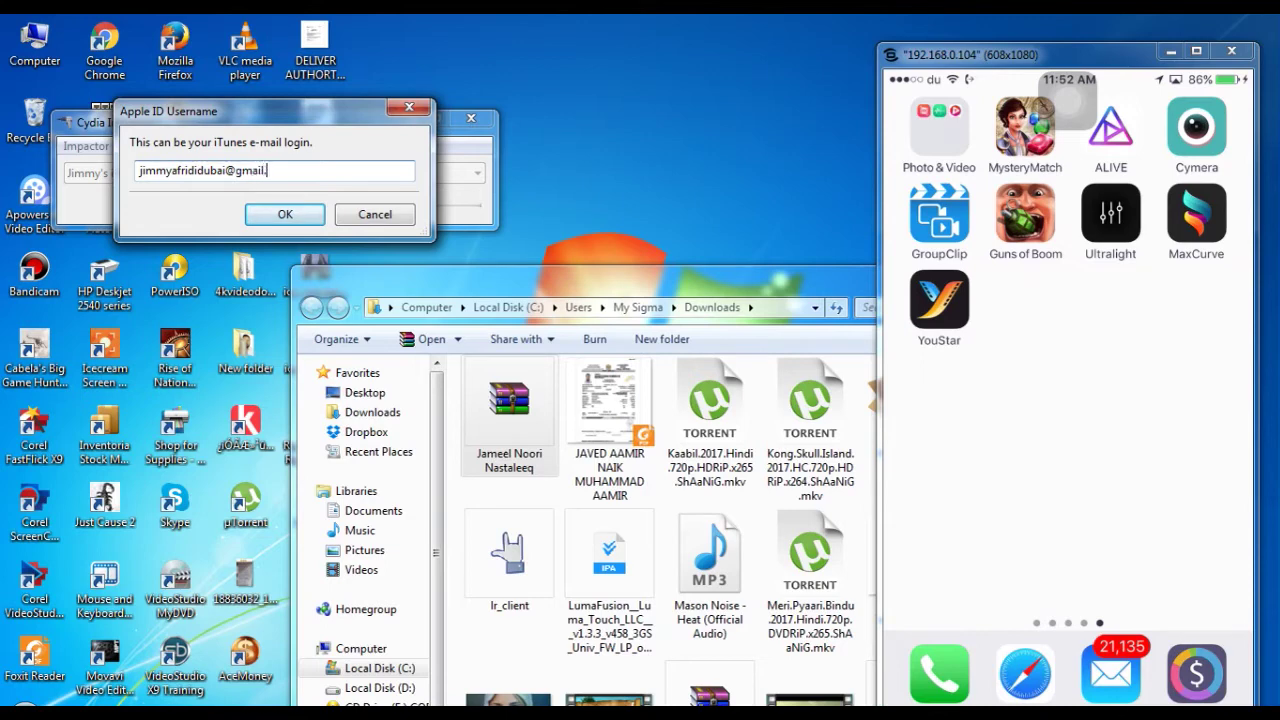
pyautogui.click(283, 214)
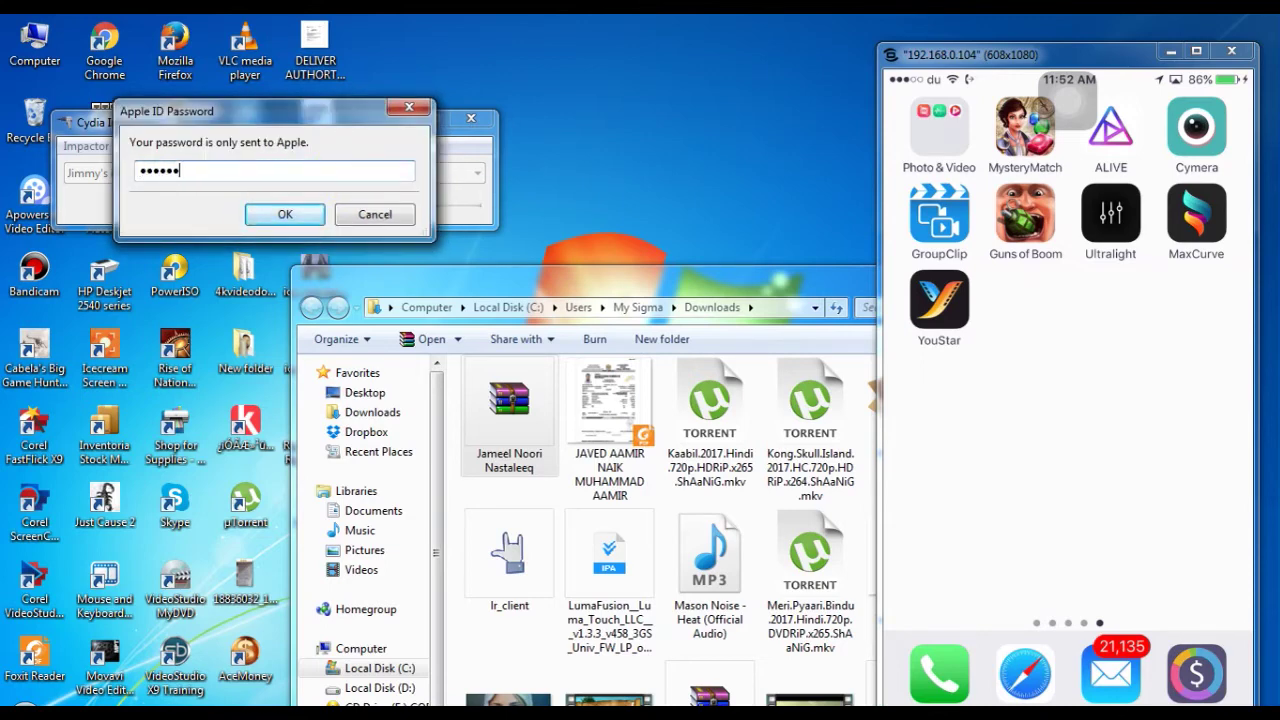
pyautogui.click(286, 214)
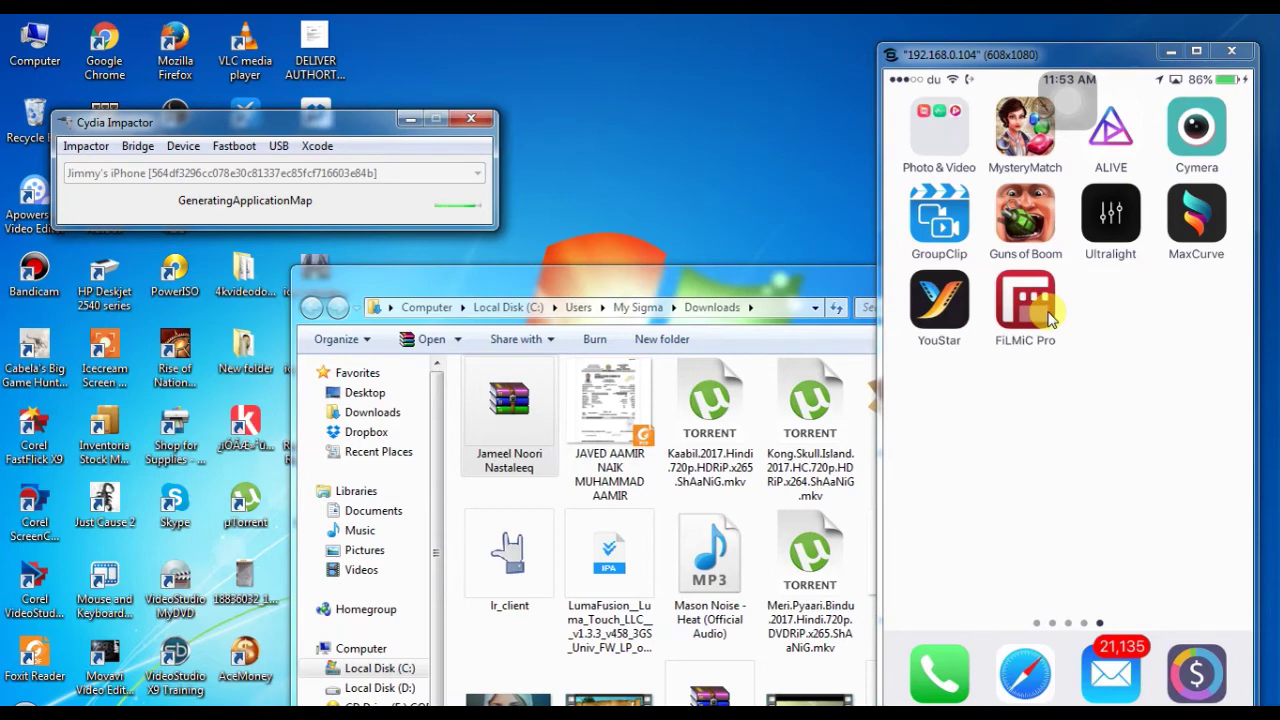
# Once installation finishes, open the new FiLMiC Pro app on the mirrored iPhone
pyautogui.click(1048, 318)
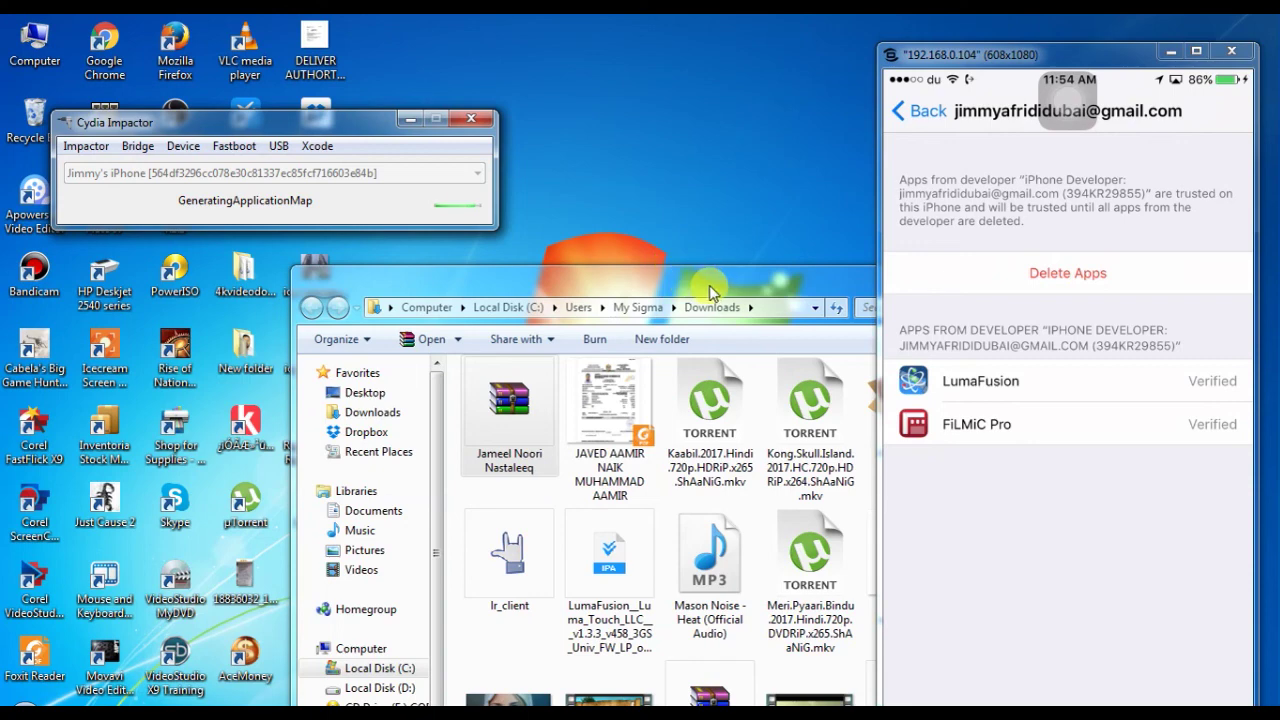
# Slide the Downloads window to the left side of the screen
pyautogui.moveTo(710, 285); pyautogui.dragTo(436, 267)
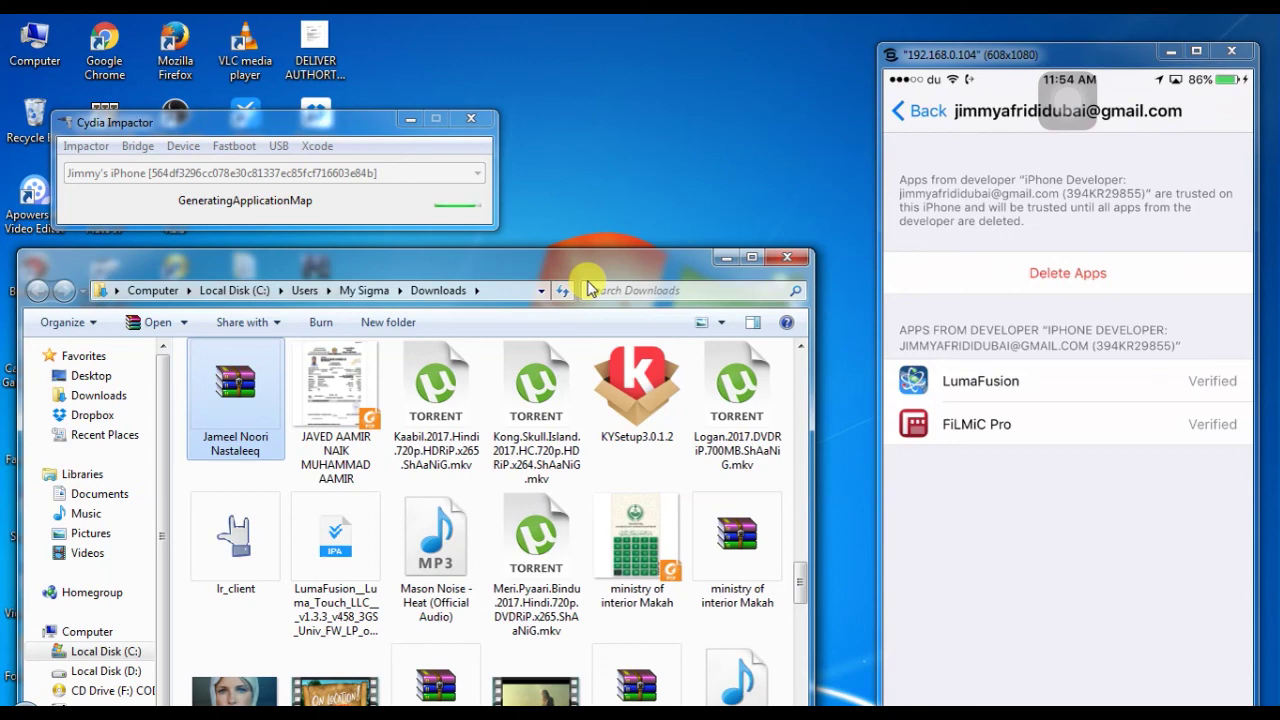
pyautogui.moveTo(333, 716)
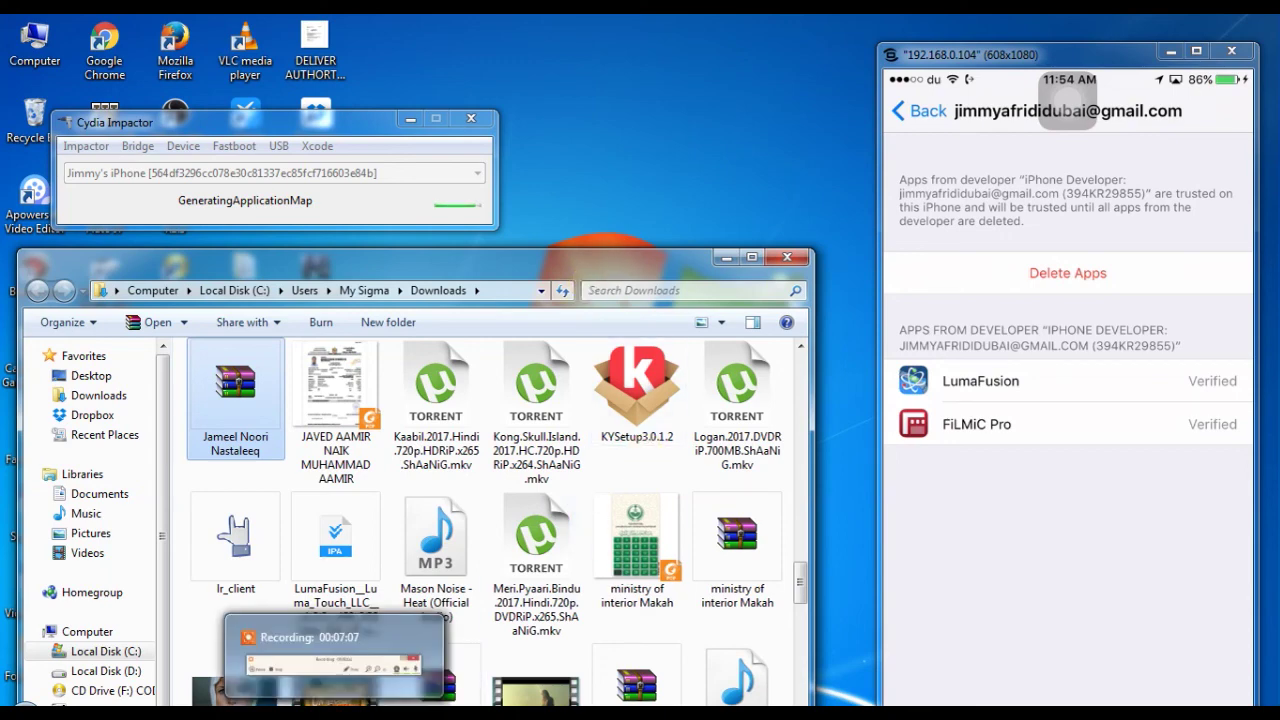
pyautogui.click(333, 660)
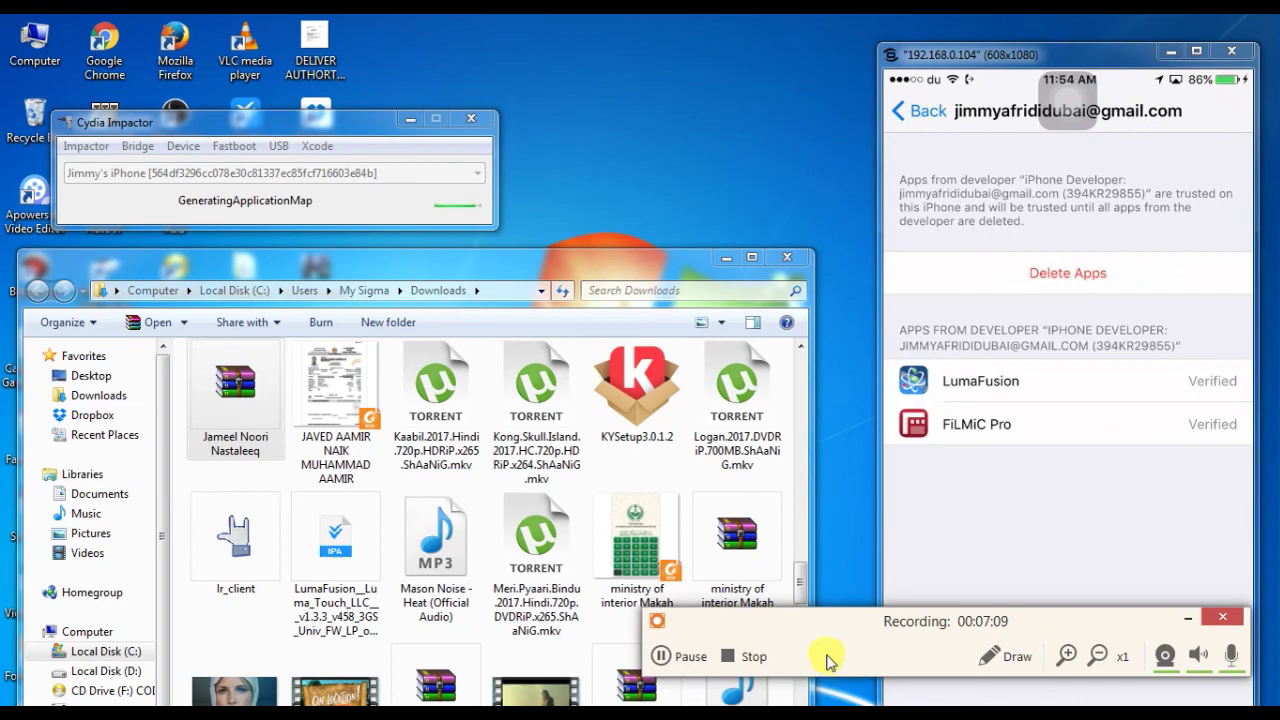